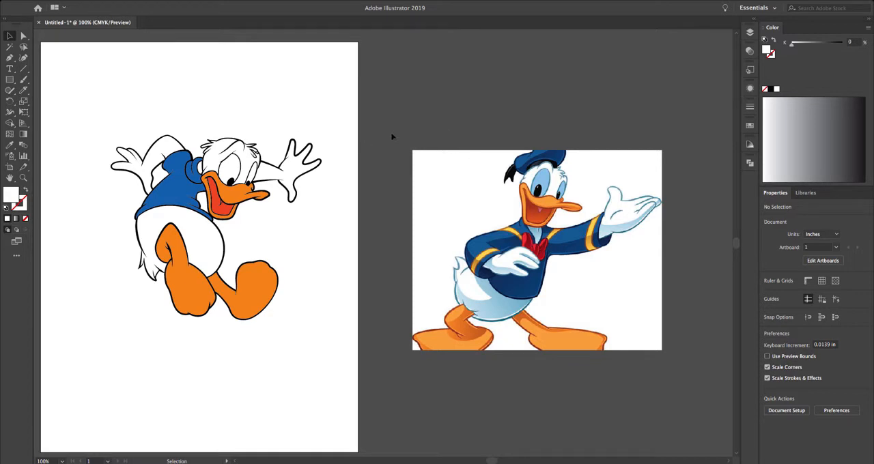
Step: Examine the shading on the reference duck image beside the artboard
{"action": "key", "text": "super+space"}
{"action": "left_click_drag", "start_coordinate": [395, 131], "coordinate": [678, 373]}
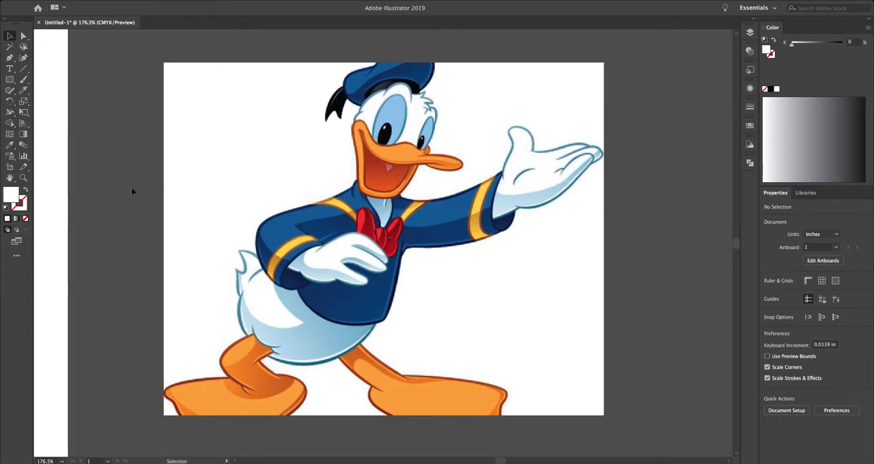
{"action": "key", "text": "space"}
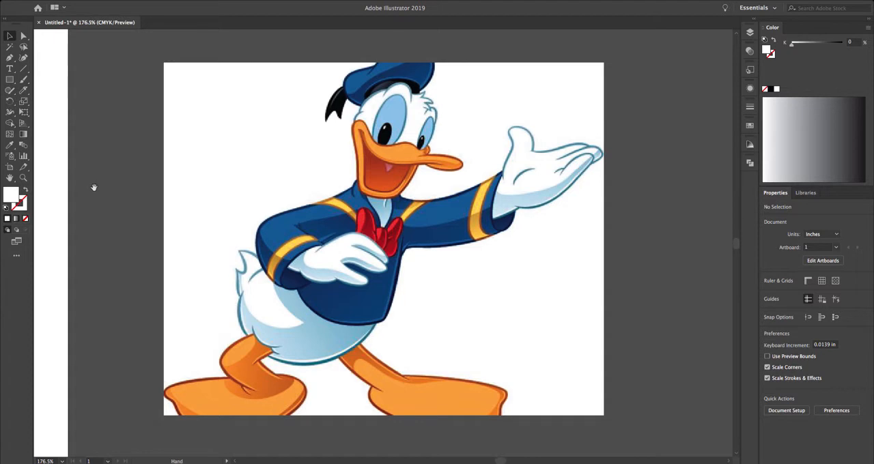
{"action": "left_click_drag", "start_coordinate": [144, 190], "coordinate": [383, 210]}
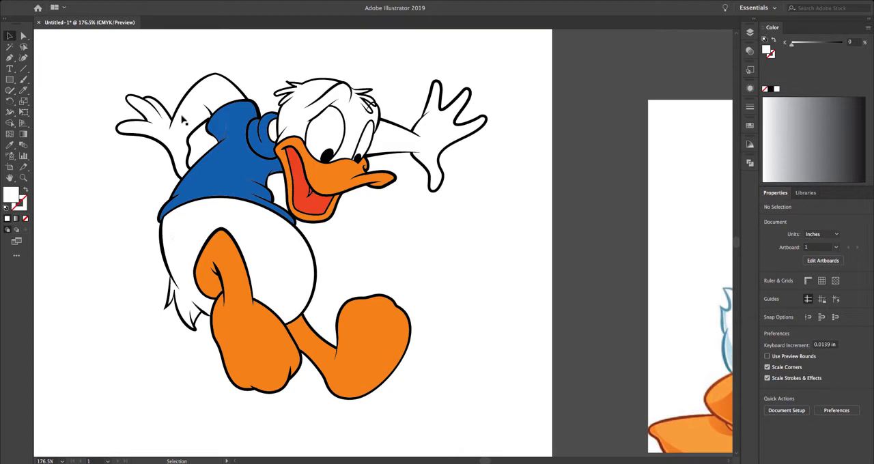
{"action": "key", "text": "space"}
{"action": "left_click_drag", "start_coordinate": [118, 184], "coordinate": [149, 176]}
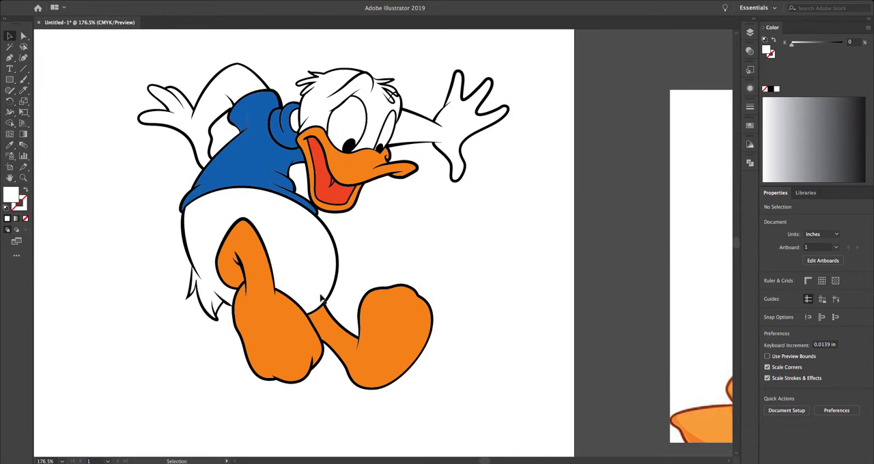
Step: Draw a closed shadow shape with the Pen tool along the back edge of the duck's blue shirt
{"action": "left_click", "coordinate": [13, 60]}
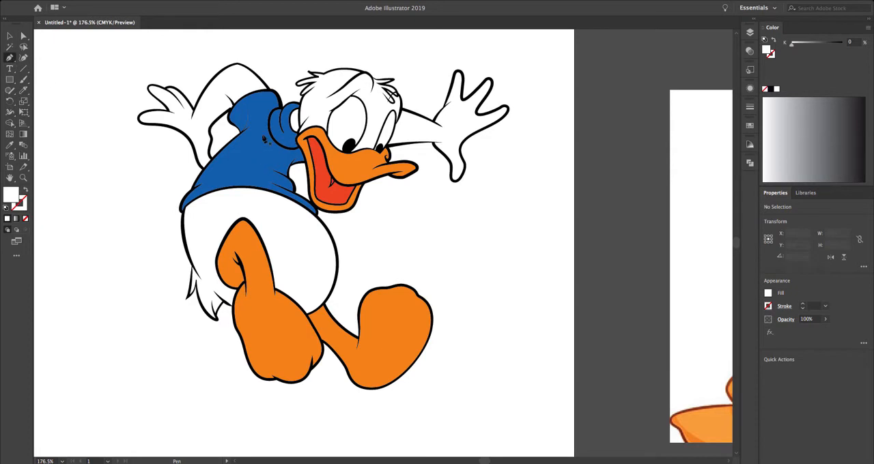
{"action": "left_click", "coordinate": [259, 129]}
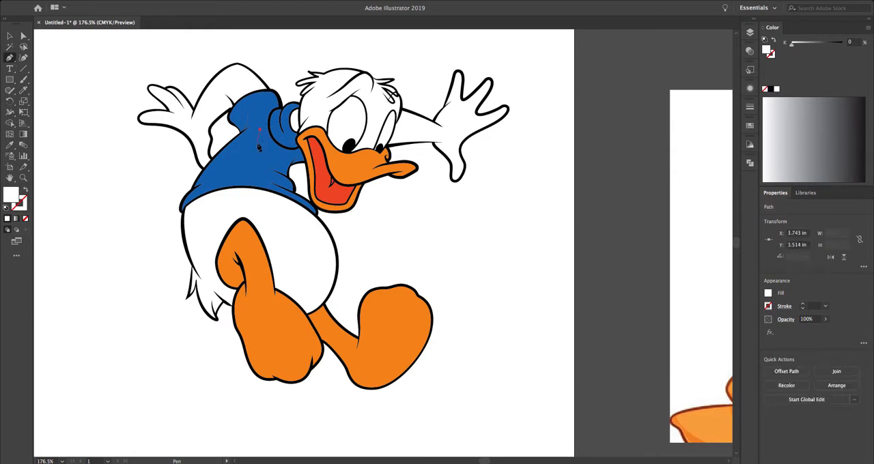
{"action": "left_click_drag", "start_coordinate": [254, 146], "coordinate": [239, 166]}
{"action": "left_click", "coordinate": [238, 180]}
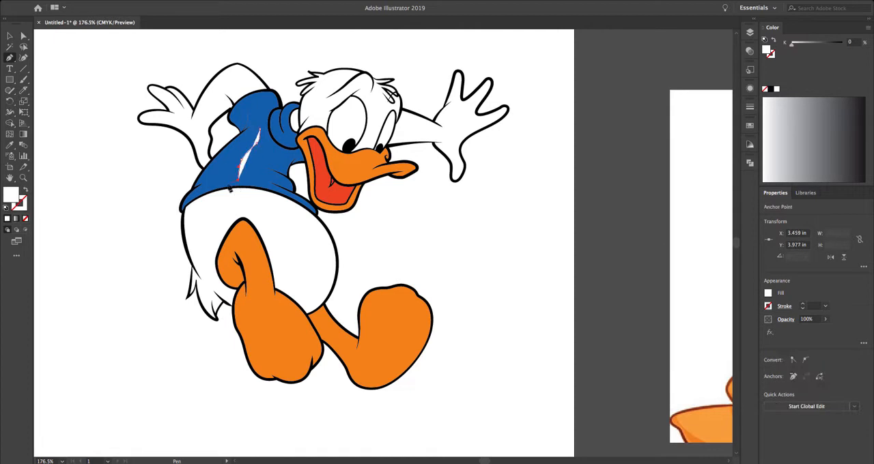
{"action": "left_click", "coordinate": [196, 201]}
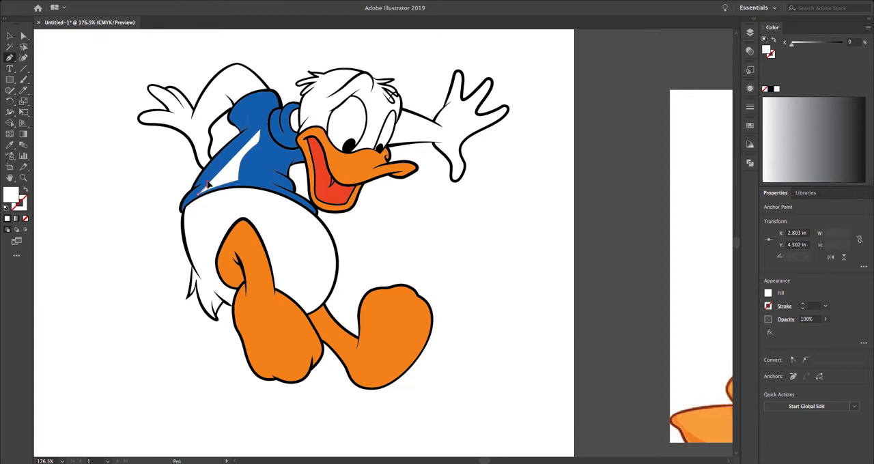
{"action": "left_click", "coordinate": [205, 182]}
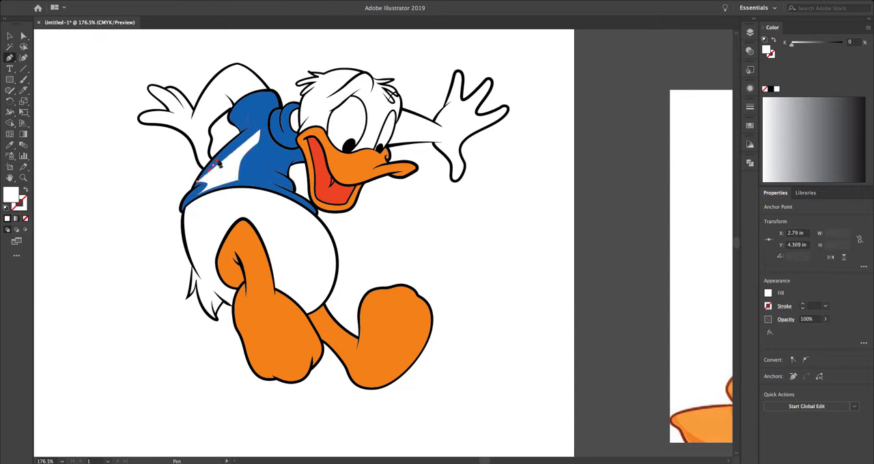
{"action": "left_click", "coordinate": [260, 131]}
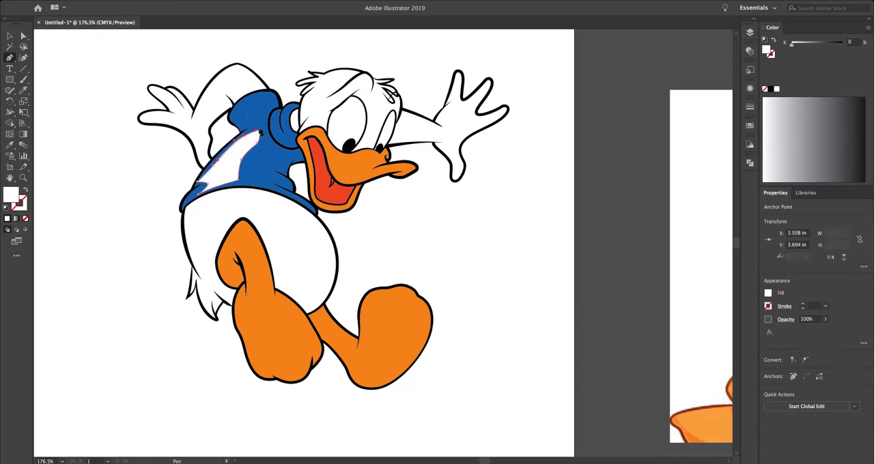
{"action": "left_click", "coordinate": [260, 130]}
Step: Sample the shirt's blue for the shadow shape, then darken its fill to 275893
{"action": "left_click", "coordinate": [9, 145]}
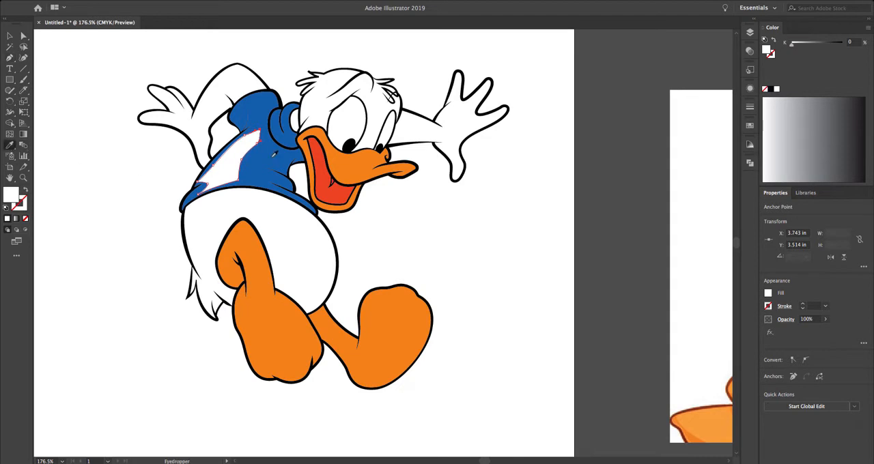
{"action": "left_click", "coordinate": [273, 156]}
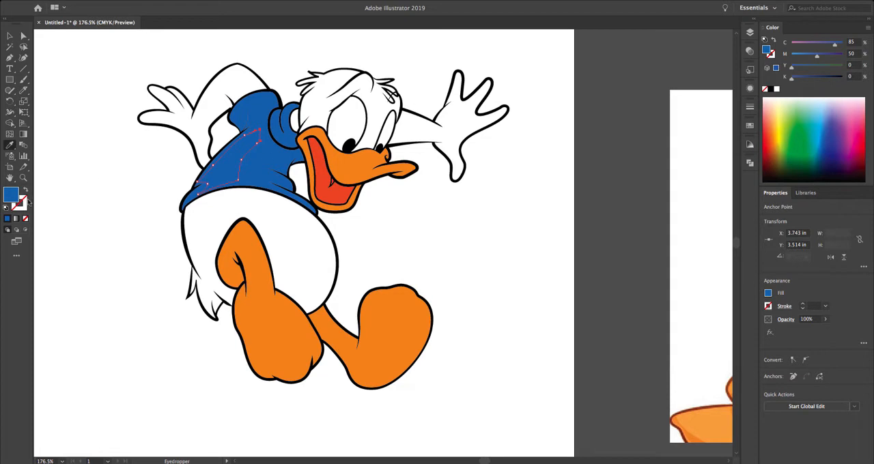
{"action": "double_click", "coordinate": [11, 198]}
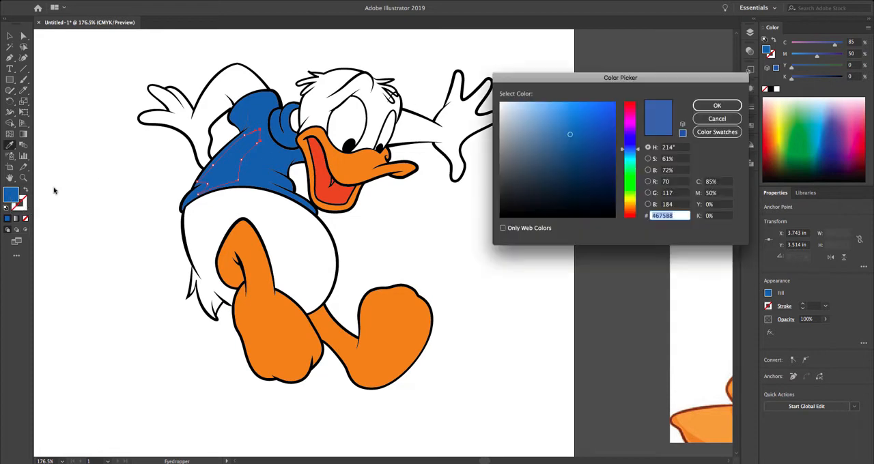
{"action": "left_click", "coordinate": [584, 144]}
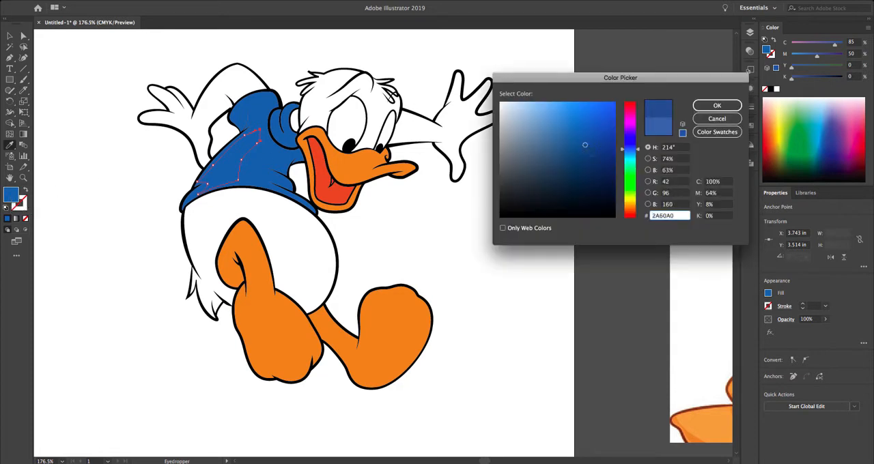
{"action": "left_click", "coordinate": [716, 107]}
{"action": "left_click", "coordinate": [127, 154], "text": "super"}
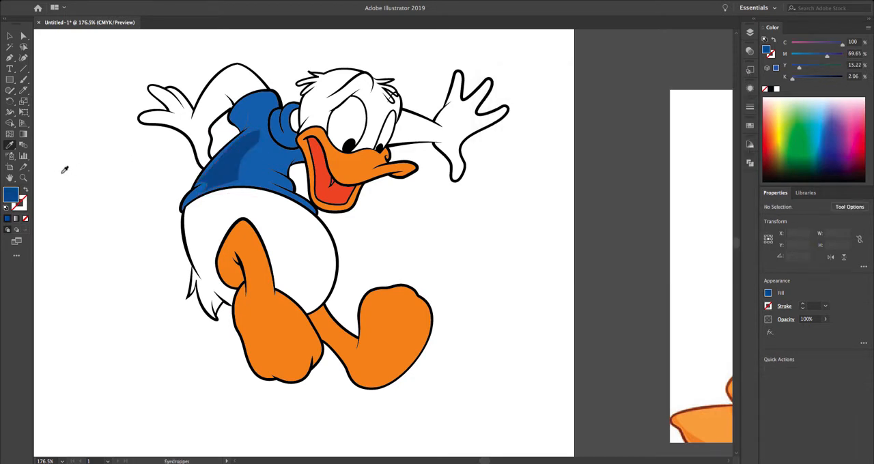
Step: Reshape the shirt shadow by moving its anchor points along the back edge and at its upper tip
{"action": "key", "text": "super+equal"}
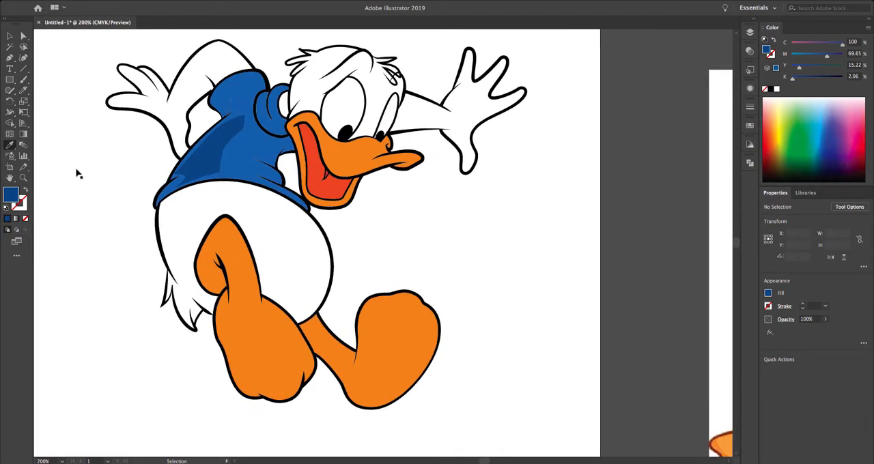
{"action": "key", "text": "super+equal"}
{"action": "left_click_drag", "start_coordinate": [117, 159], "coordinate": [170, 210]}
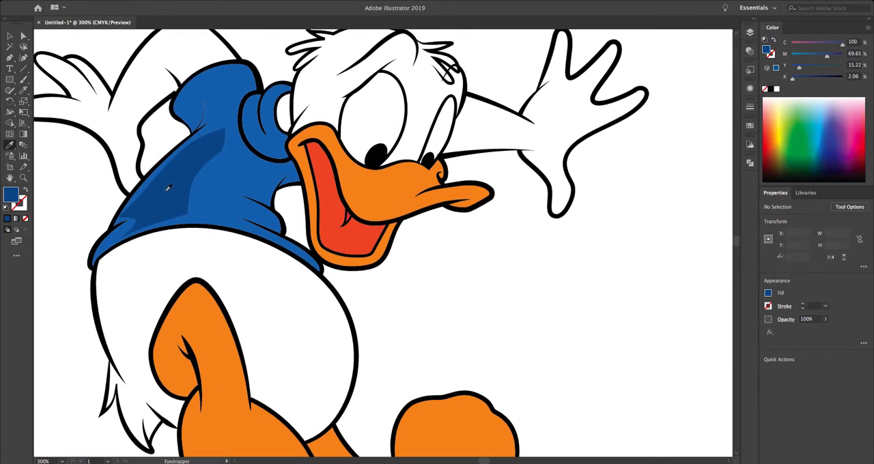
{"action": "left_click", "coordinate": [23, 36]}
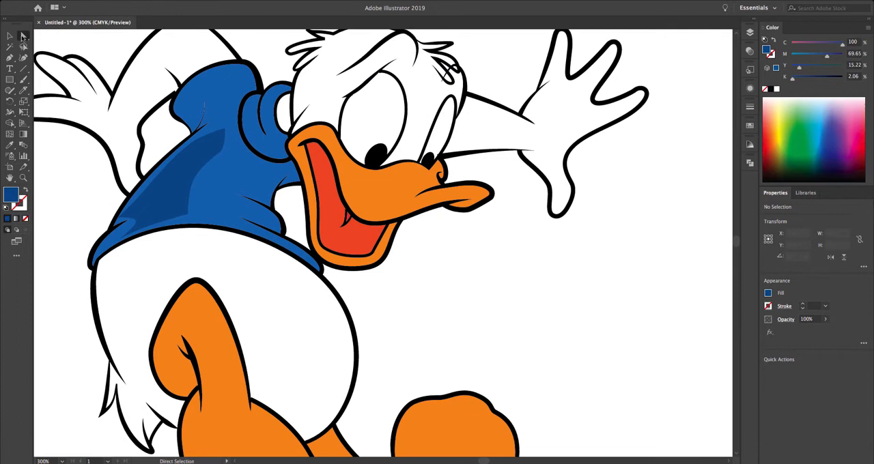
{"action": "left_click", "coordinate": [143, 192]}
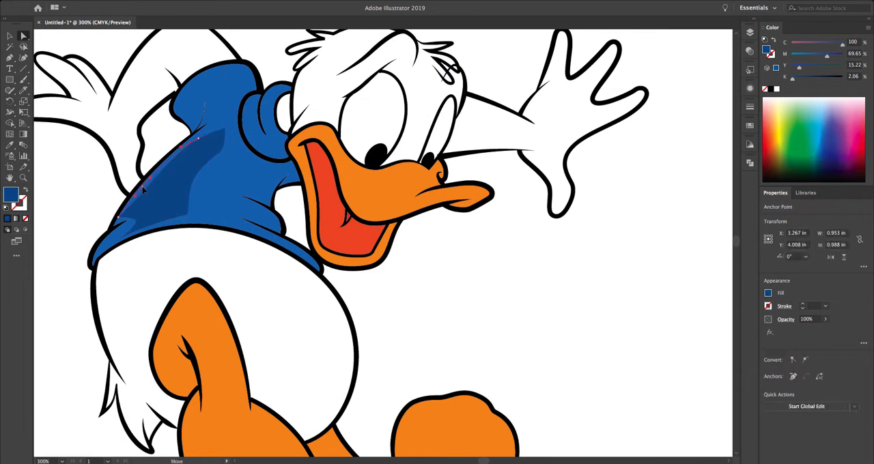
{"action": "left_click", "coordinate": [141, 192]}
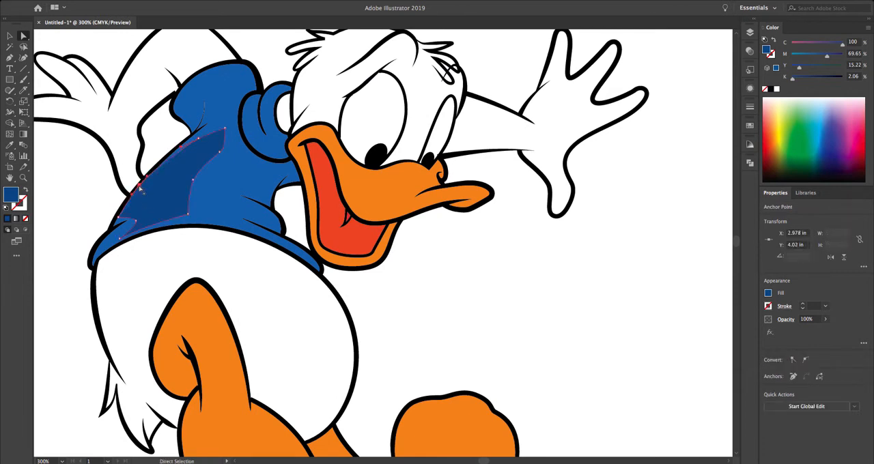
{"action": "left_click_drag", "start_coordinate": [141, 185], "coordinate": [146, 190]}
{"action": "left_click_drag", "start_coordinate": [200, 142], "coordinate": [222, 123]}
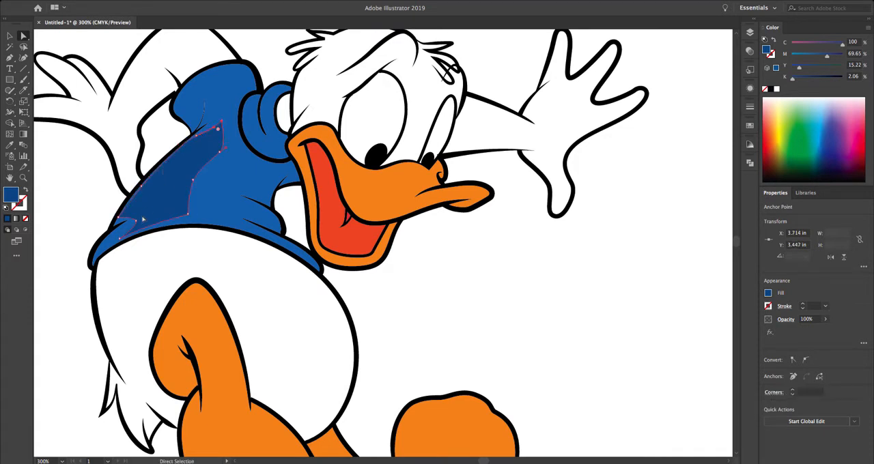
Step: Delete the dark blue shadow shape from the duck's shirt
{"action": "left_click", "coordinate": [147, 201]}
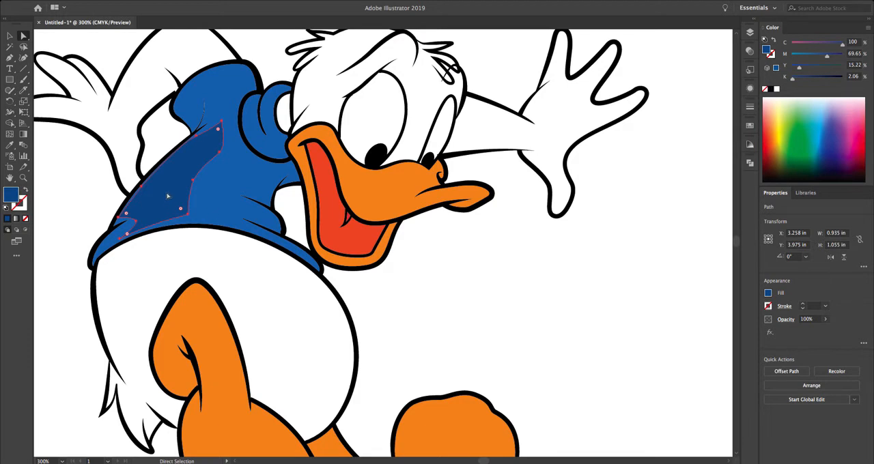
{"action": "key", "text": "ctrl+shift+a"}
{"action": "key", "text": "v"}
{"action": "key", "text": "ctrl+minus"}
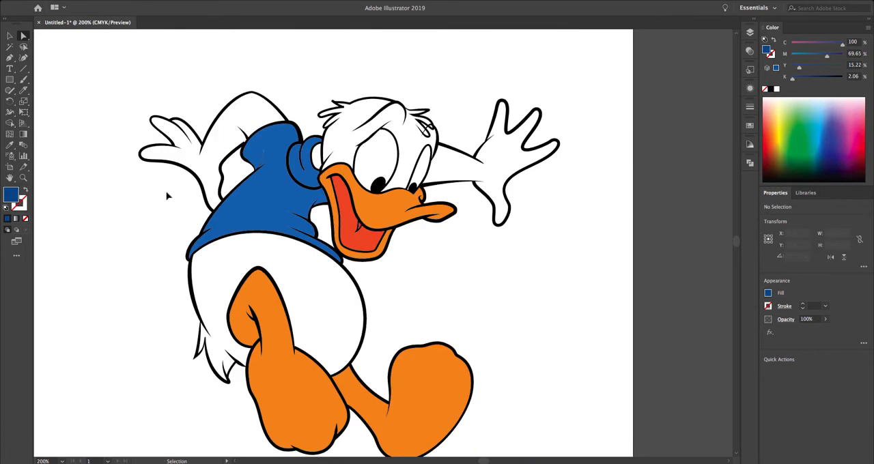
{"action": "left_click_drag", "start_coordinate": [444, 303], "coordinate": [410, 274]}
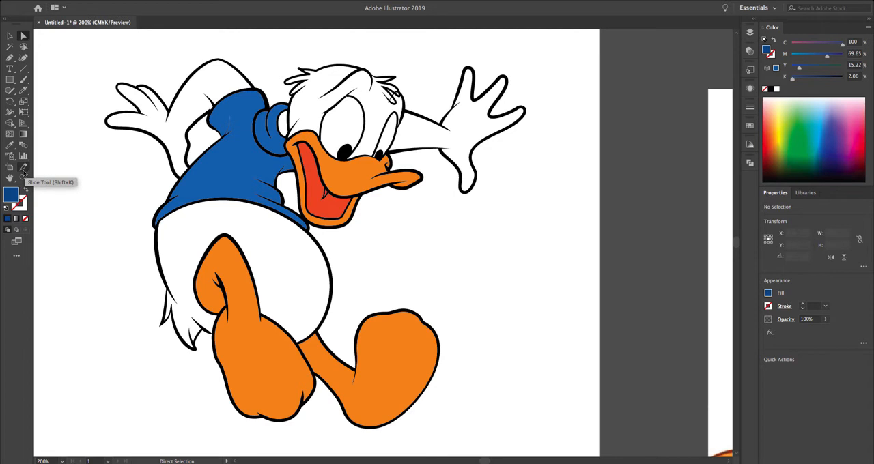
Step: Select the whole duck drawing and cut the shirt with the Knife tool along two curved shadow lines, along the back and below the beak
{"action": "left_click", "coordinate": [23, 90]}
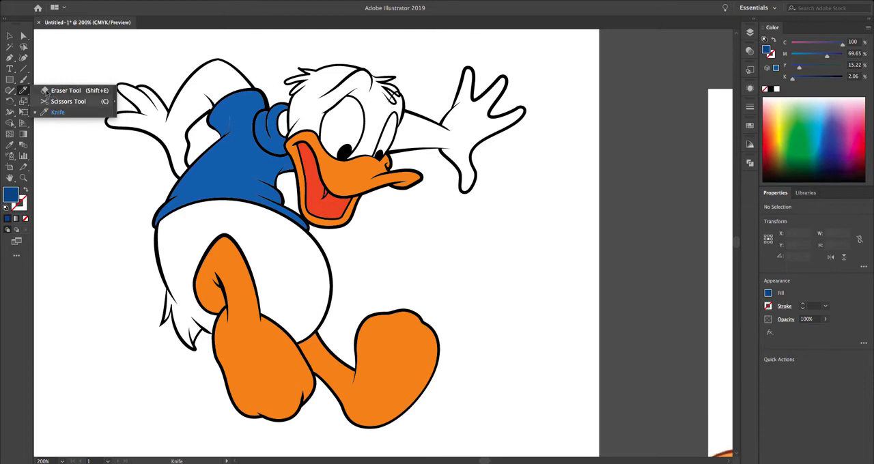
{"action": "left_click", "coordinate": [71, 115]}
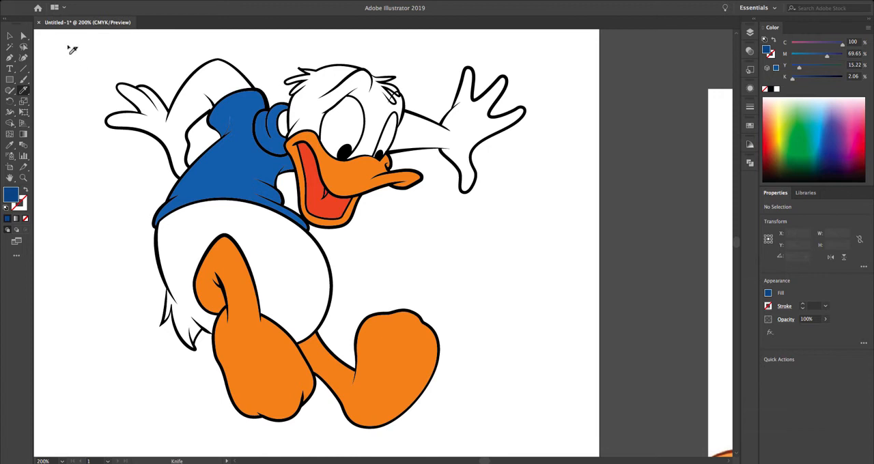
{"action": "key", "text": "a"}
{"action": "left_click_drag", "start_coordinate": [71, 48], "coordinate": [544, 439]}
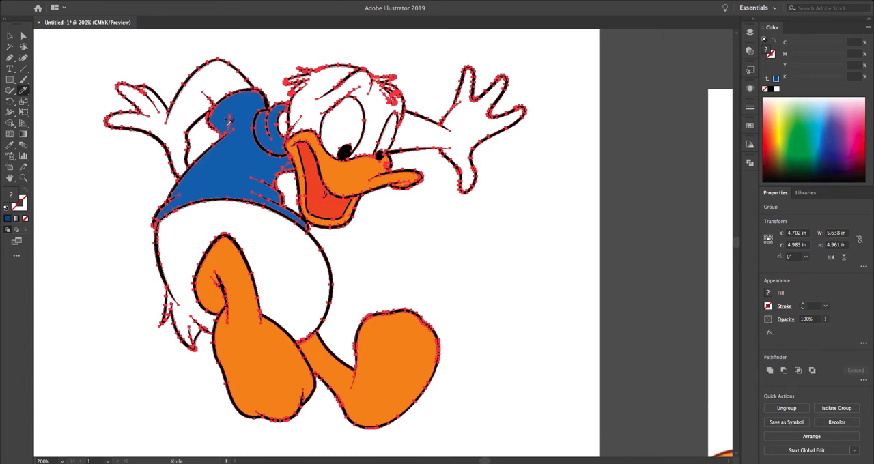
{"action": "key", "text": "ctrl+plus"}
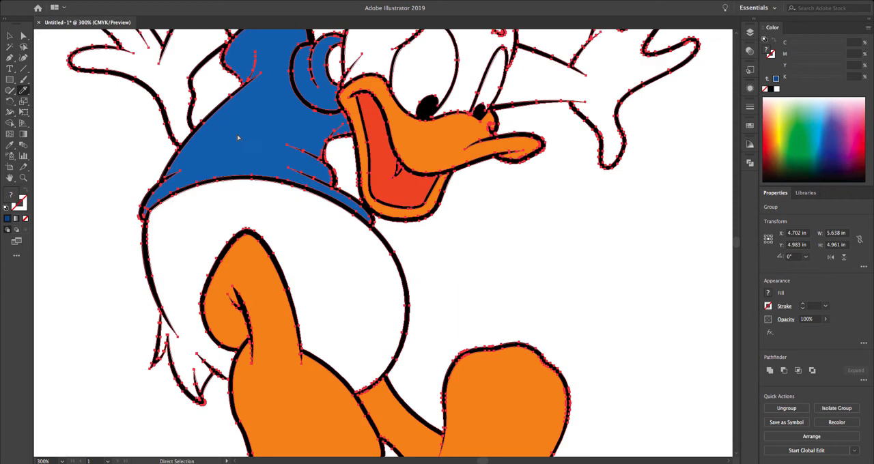
{"action": "left_click_drag", "start_coordinate": [223, 128], "coordinate": [232, 236]}
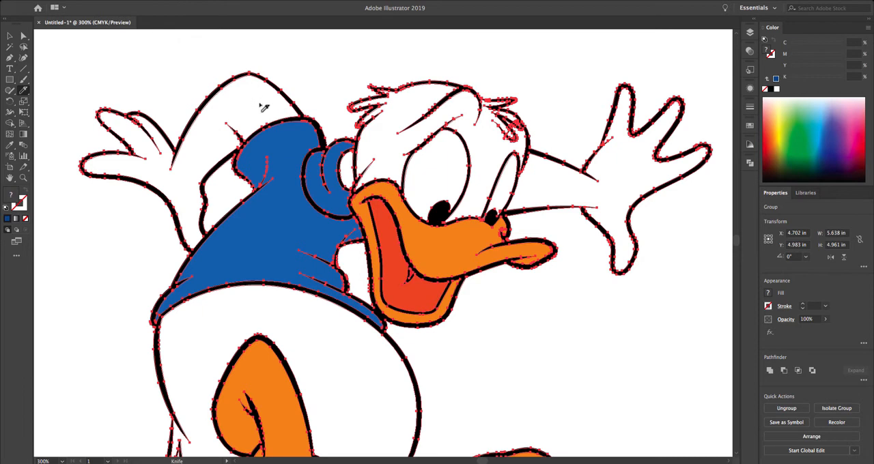
{"action": "mouse_move", "coordinate": [257, 101]}
{"action": "left_mouse_down"}
{"action": "mouse_move", "coordinate": [292, 158]}
{"action": "mouse_move", "coordinate": [291, 196]}
{"action": "left_mouse_up"}
{"action": "left_click_drag", "start_coordinate": [252, 226], "coordinate": [235, 239]}
{"action": "left_click_drag", "start_coordinate": [229, 270], "coordinate": [246, 313]}
{"action": "mouse_move", "coordinate": [285, 256]}
{"action": "left_mouse_down"}
{"action": "mouse_move", "coordinate": [295, 263]}
{"action": "mouse_move", "coordinate": [285, 279]}
{"action": "mouse_move", "coordinate": [314, 314]}
{"action": "left_mouse_up"}
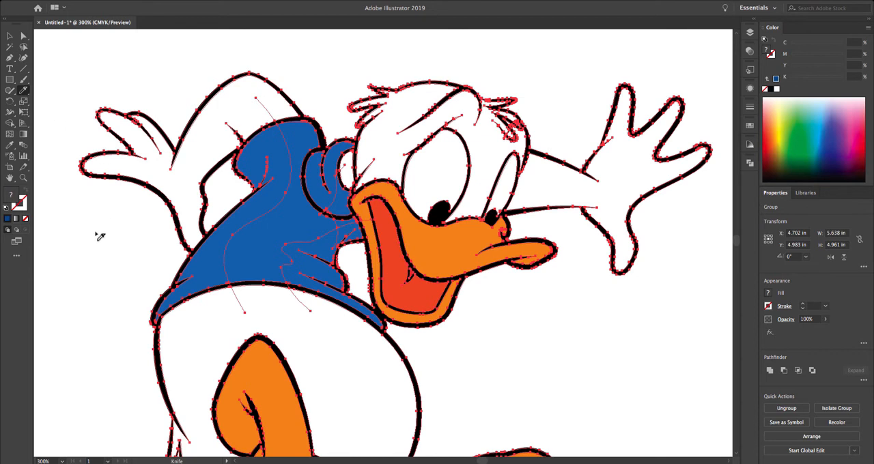
{"action": "key", "text": "a"}
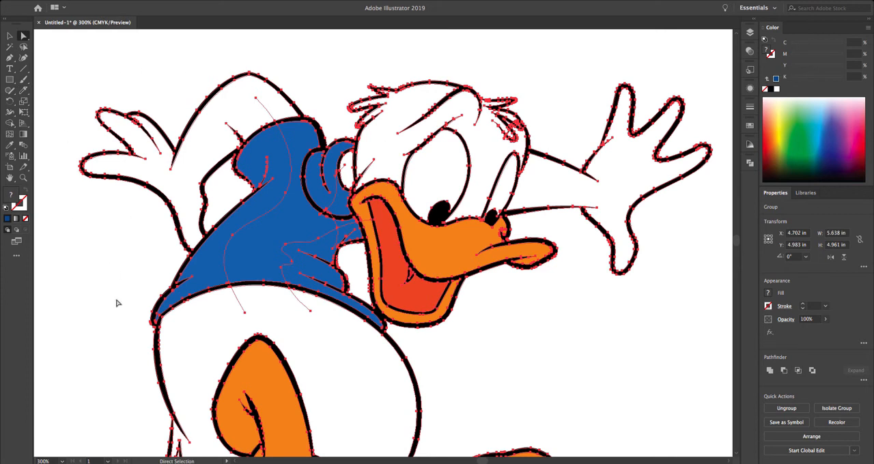
{"action": "left_click", "coordinate": [116, 254]}
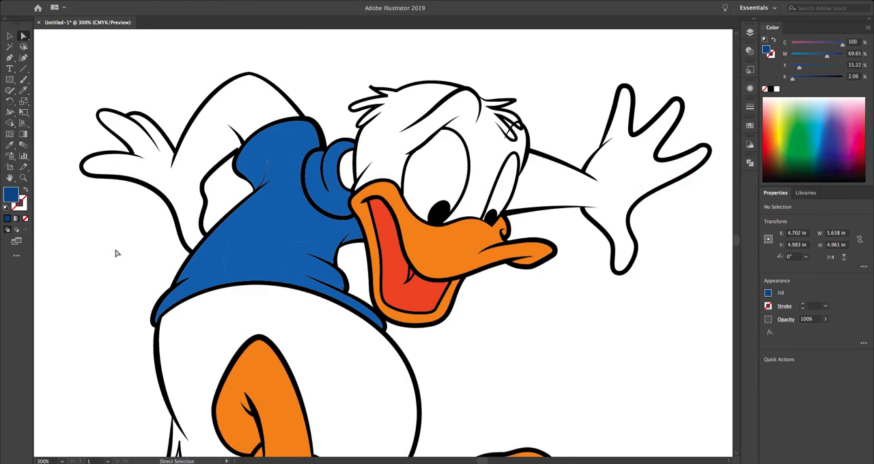
Step: Darken the two cut shirt pieces, along the back and below the beak, to fill colour 2A5993
{"action": "left_click", "coordinate": [205, 266]}
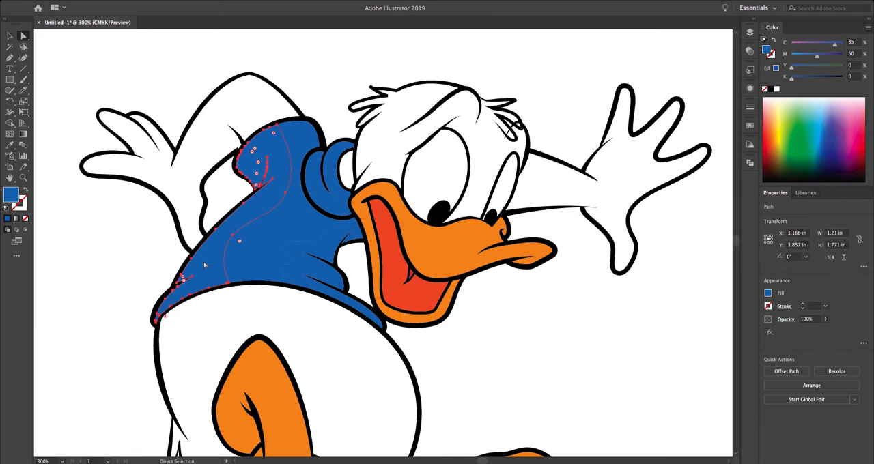
{"action": "left_click", "coordinate": [310, 274], "text": "shift"}
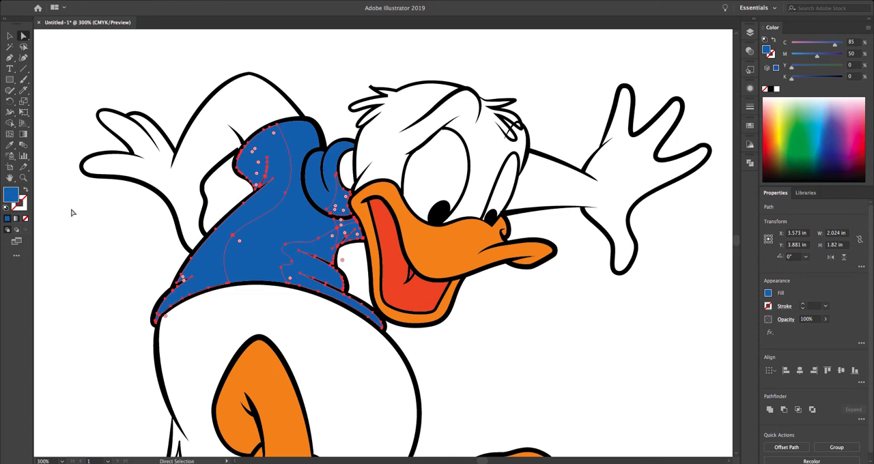
{"action": "double_click", "coordinate": [12, 195]}
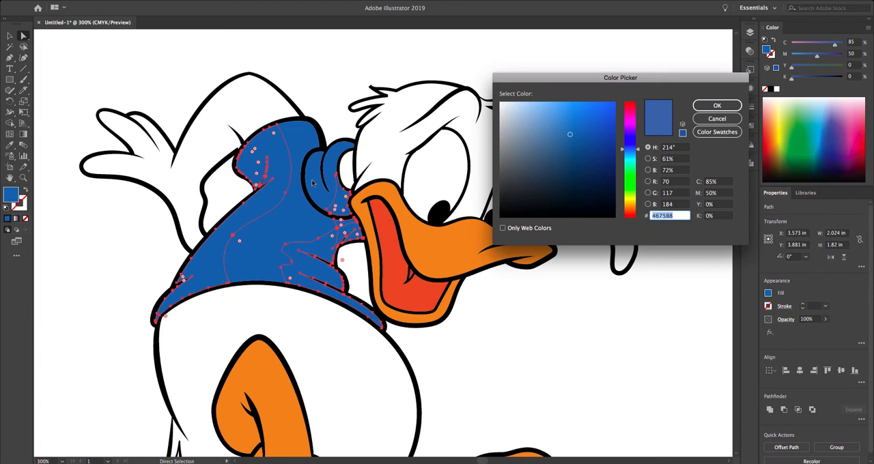
{"action": "left_click_drag", "start_coordinate": [570, 135], "coordinate": [582, 150]}
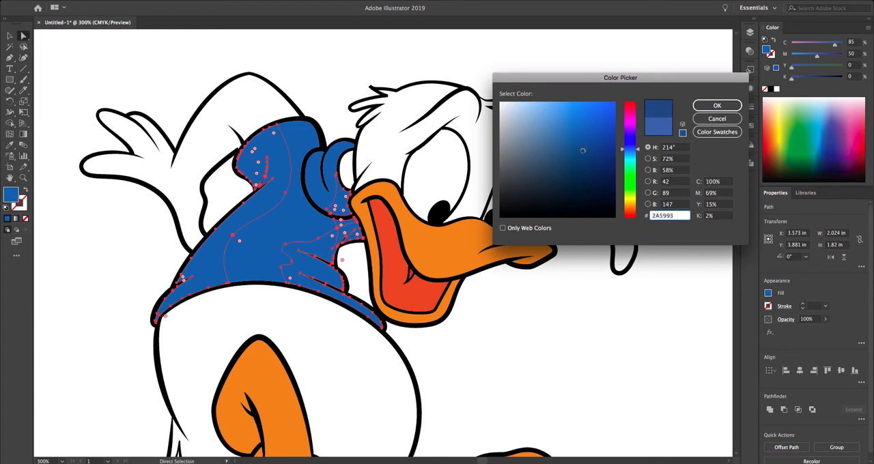
{"action": "left_click", "coordinate": [722, 108]}
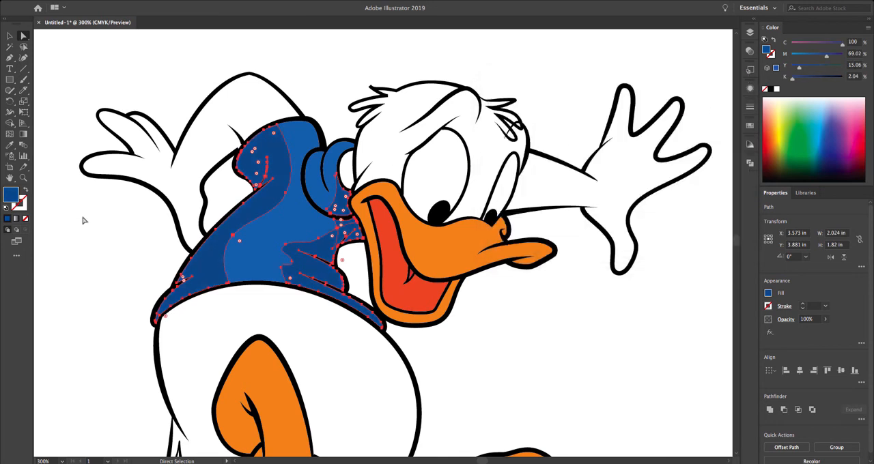
{"action": "left_click", "coordinate": [84, 220]}
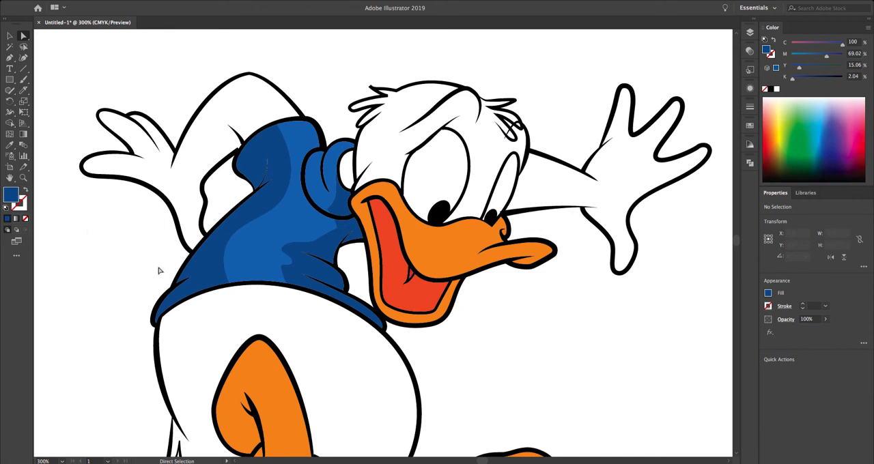
Step: Select the whole duck drawing and cut it with the Knife tool along the back of the white body and the inner edge of the rear arm
{"action": "left_click_drag", "start_coordinate": [288, 322], "coordinate": [289, 279]}
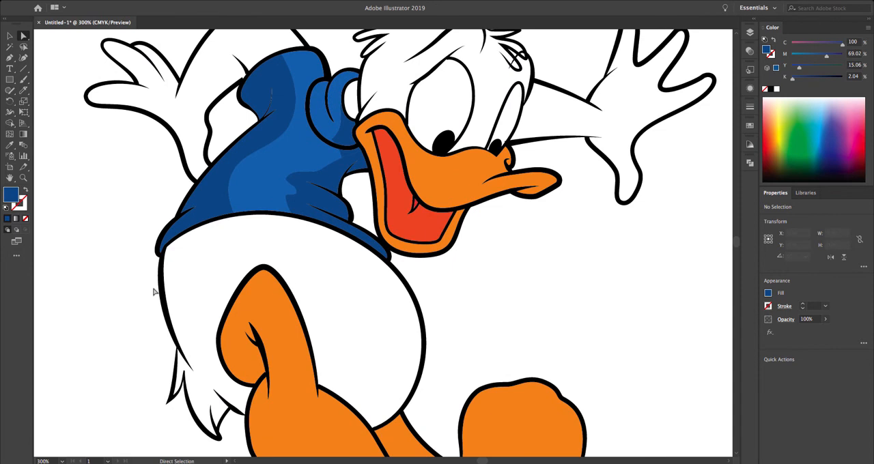
{"action": "left_click", "coordinate": [9, 36]}
{"action": "left_click", "coordinate": [112, 108]}
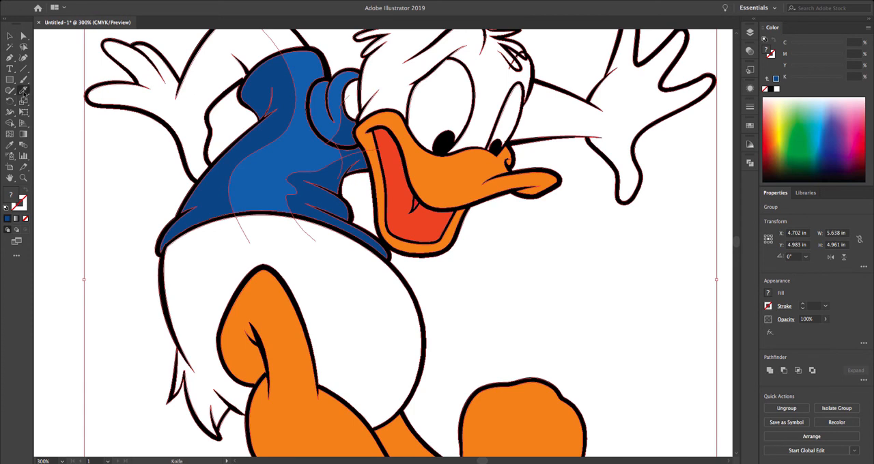
{"action": "left_click", "coordinate": [23, 90]}
{"action": "mouse_move", "coordinate": [215, 207]}
{"action": "left_mouse_down"}
{"action": "mouse_move", "coordinate": [191, 301]}
{"action": "mouse_move", "coordinate": [214, 377]}
{"action": "mouse_move", "coordinate": [245, 389]}
{"action": "mouse_move", "coordinate": [313, 375]}
{"action": "left_mouse_up"}
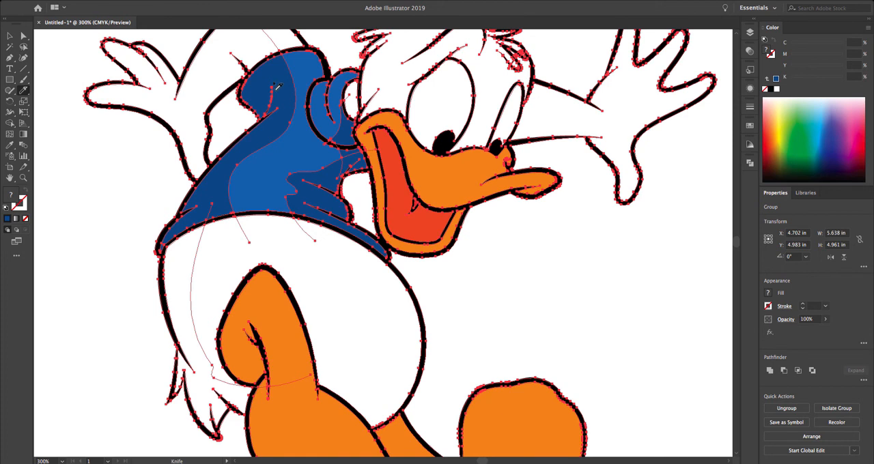
{"action": "mouse_move", "coordinate": [243, 68]}
{"action": "left_mouse_down"}
{"action": "mouse_move", "coordinate": [197, 109]}
{"action": "mouse_move", "coordinate": [212, 187]}
{"action": "left_mouse_up"}
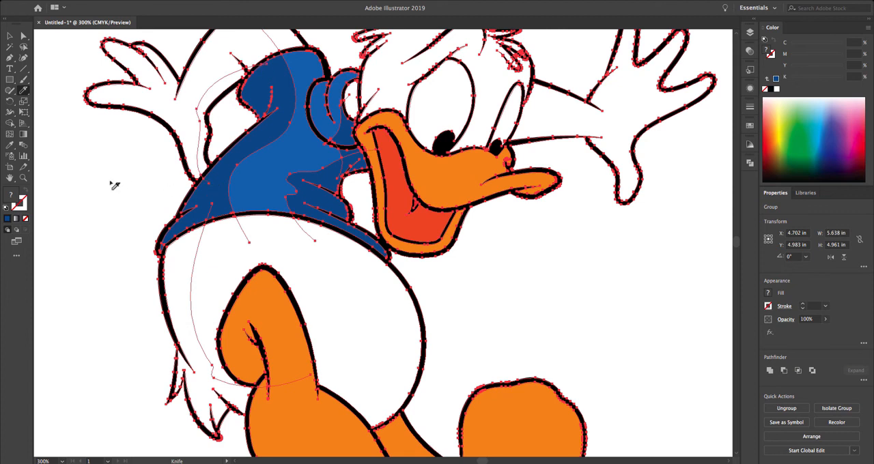
Step: Fill the cut pieces along the body's back and tail and the rear arm's inner edge with light grey, K=10
{"action": "key", "text": "a"}
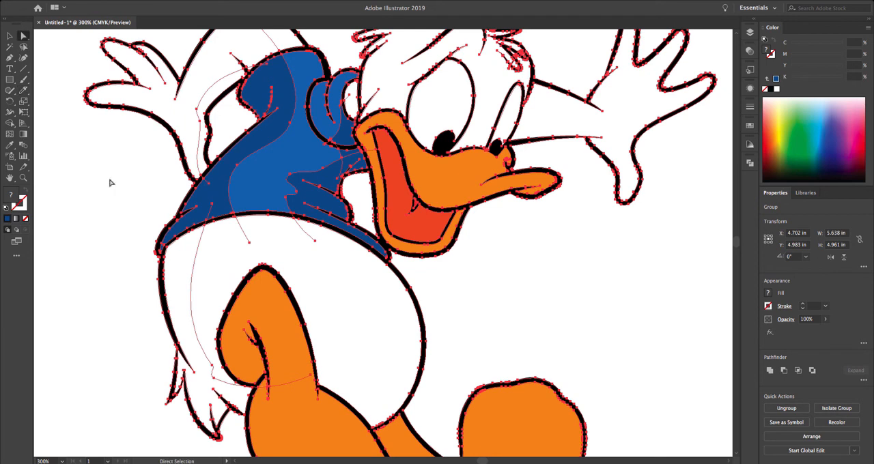
{"action": "left_click", "coordinate": [110, 183]}
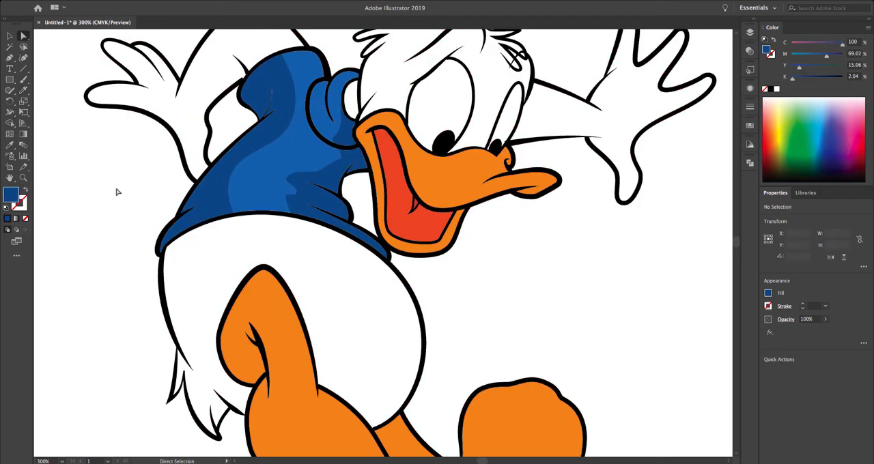
{"action": "left_click", "coordinate": [178, 260]}
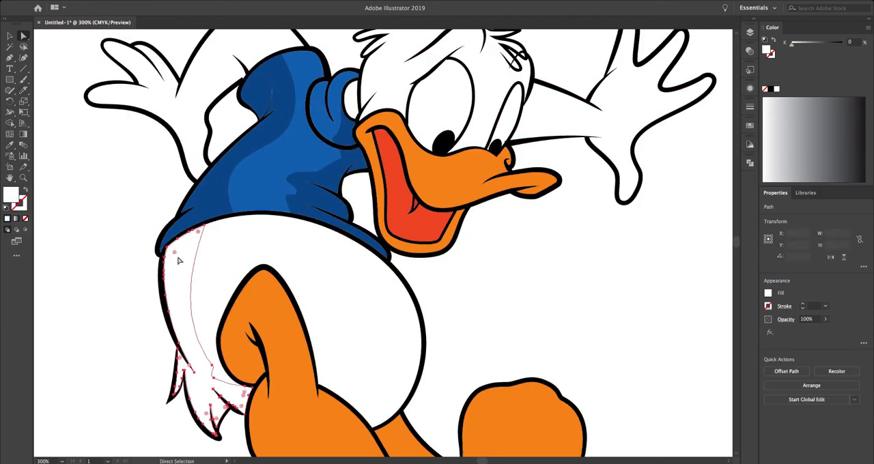
{"action": "left_click", "coordinate": [231, 81], "text": "shift"}
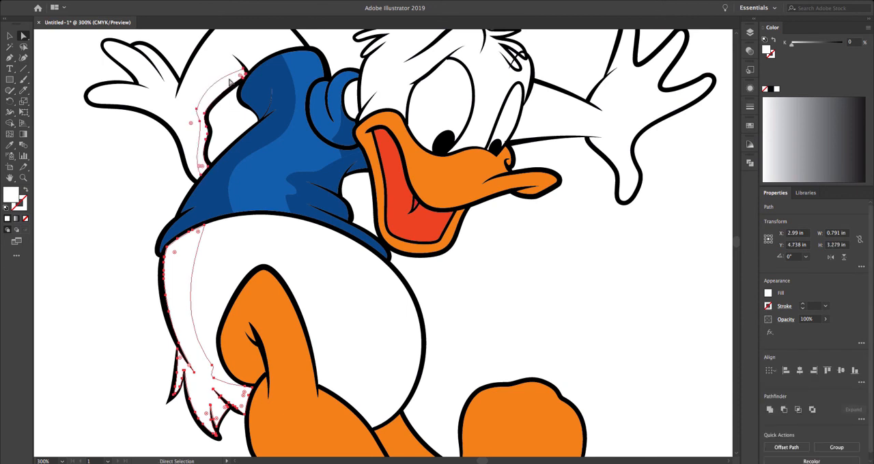
{"action": "left_click", "coordinate": [768, 294]}
{"action": "left_click", "coordinate": [732, 353]}
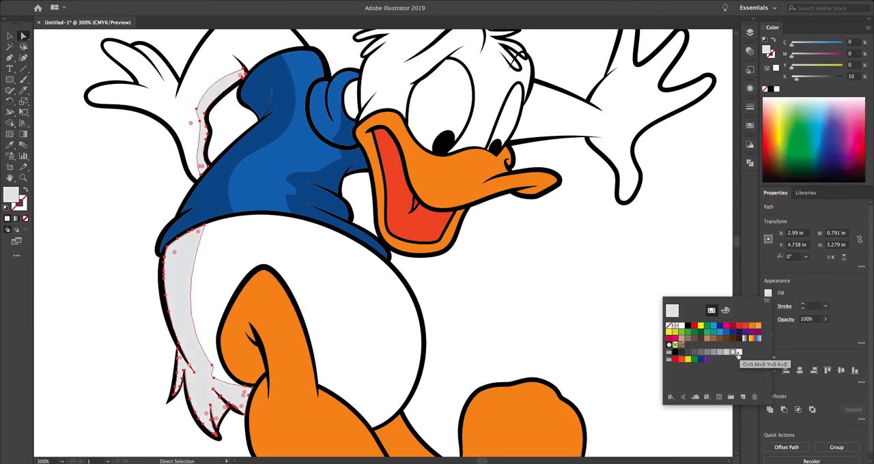
{"action": "key", "text": "Escape"}
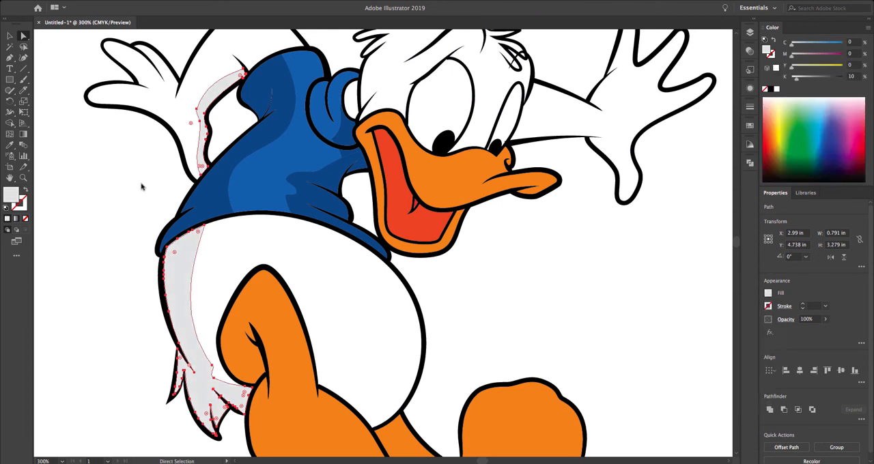
{"action": "left_click", "coordinate": [142, 187]}
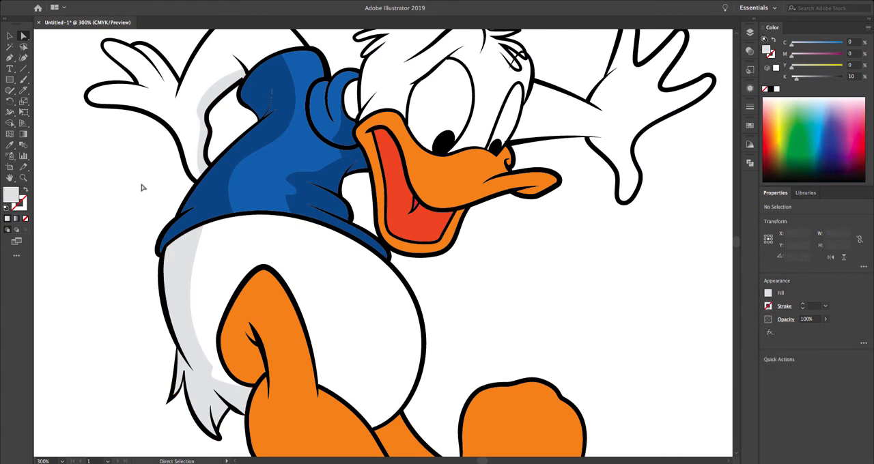
Step: Select the whole duck drawing and open the Pathfinder panel
{"action": "key", "text": "ctrl+minus"}
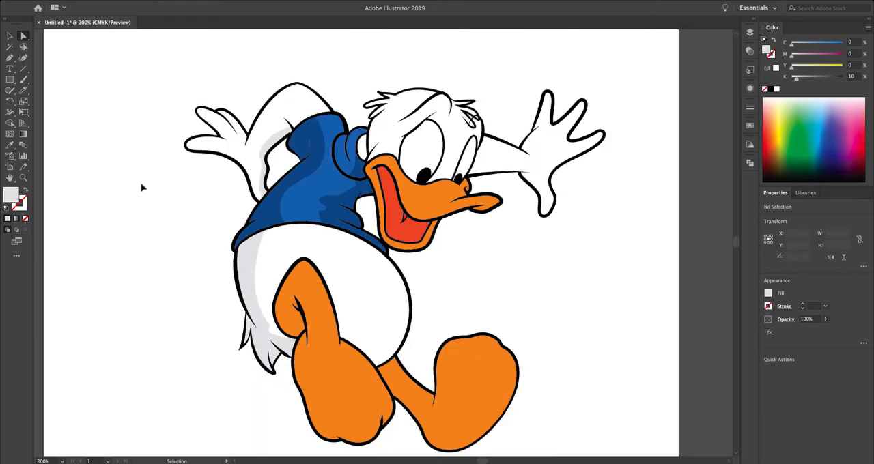
{"action": "left_click_drag", "start_coordinate": [333, 234], "coordinate": [281, 210]}
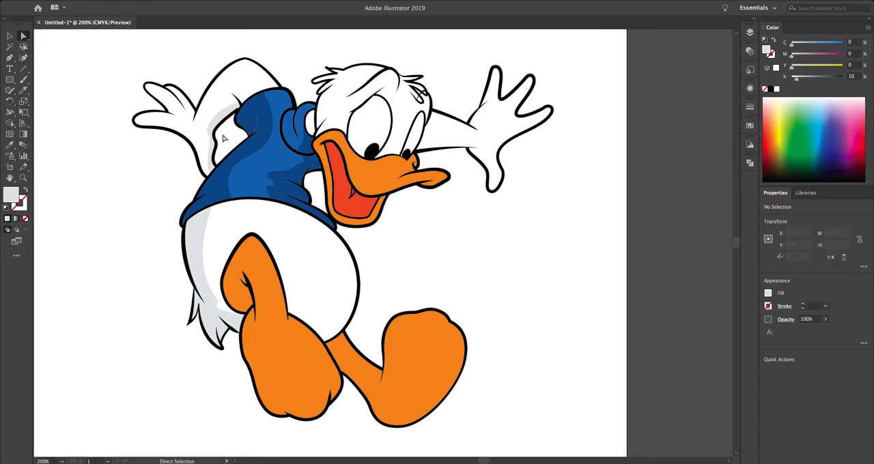
{"action": "left_click", "coordinate": [10, 35]}
{"action": "left_click_drag", "start_coordinate": [118, 50], "coordinate": [556, 418]}
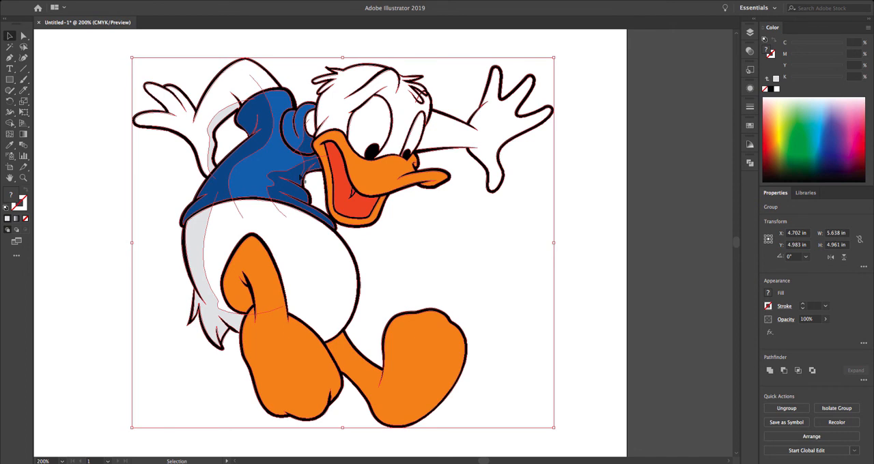
{"action": "key", "text": "ctrl+plus"}
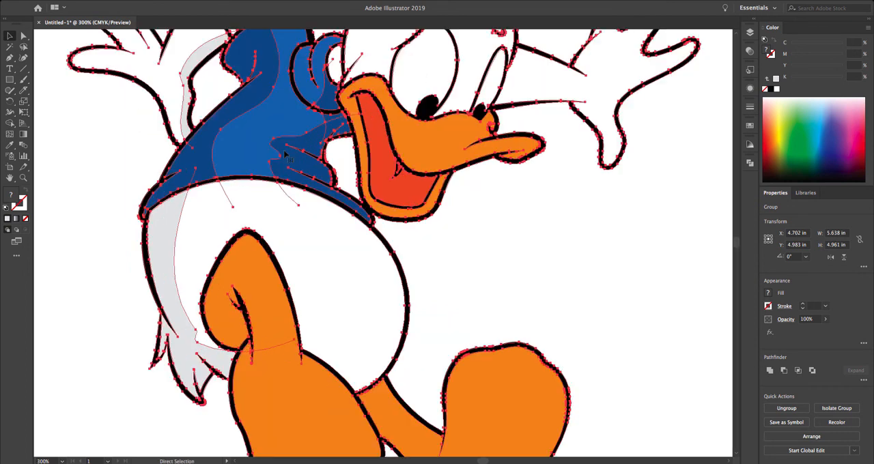
{"action": "left_click_drag", "start_coordinate": [280, 116], "coordinate": [267, 203]}
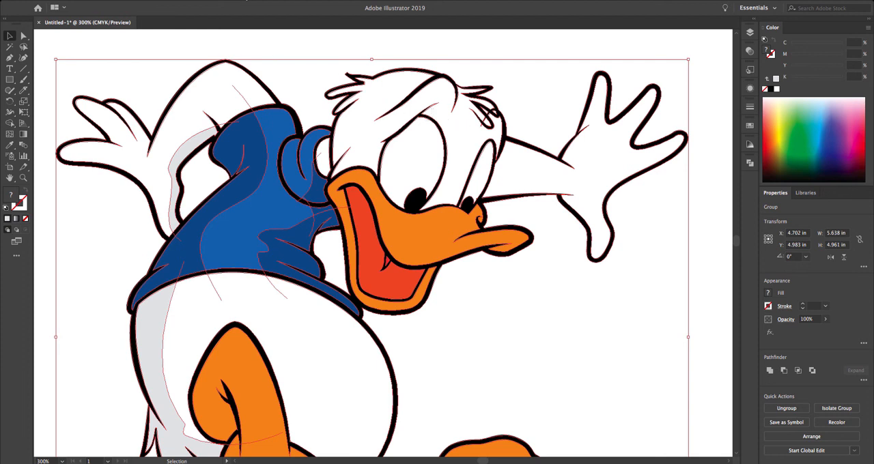
{"action": "left_click", "coordinate": [246, 0]}
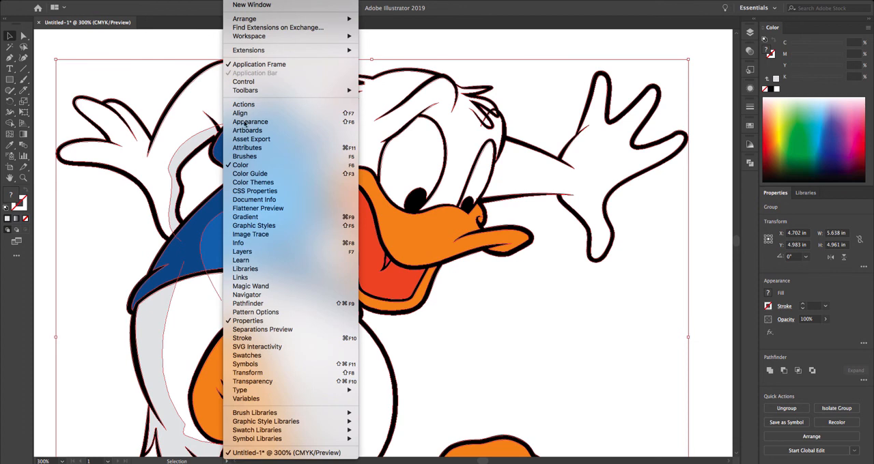
{"action": "left_click", "coordinate": [254, 164]}
{"action": "left_click", "coordinate": [240, 2]}
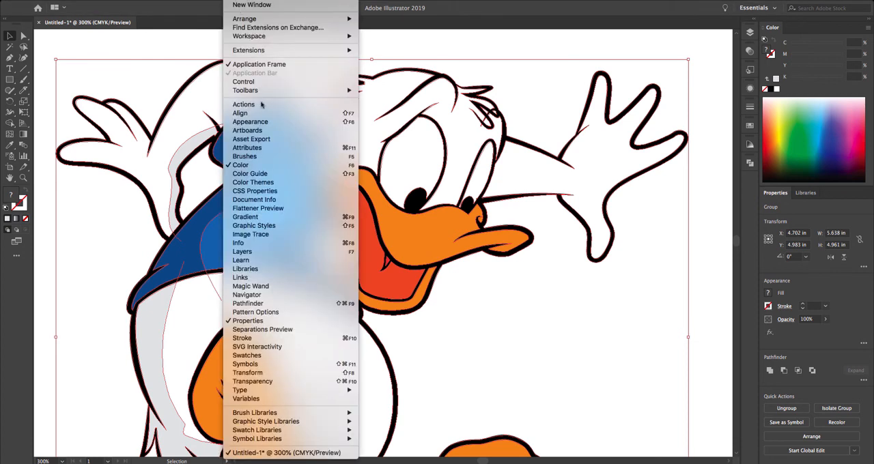
{"action": "left_click", "coordinate": [280, 304]}
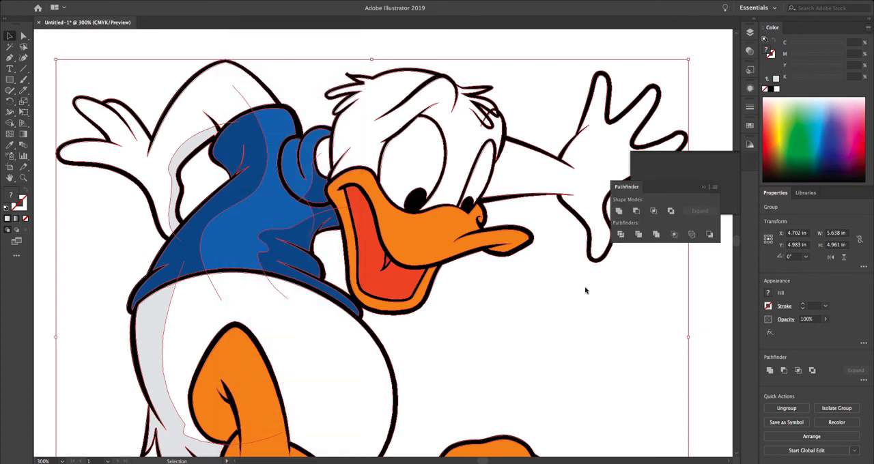
Step: Apply the Pathfinder Merge operation to the selected duck drawing and move the Pathfinder panel clear of the beak
{"action": "left_click_drag", "start_coordinate": [646, 162], "coordinate": [568, 330]}
{"action": "left_click_drag", "start_coordinate": [494, 347], "coordinate": [523, 332]}
{"action": "left_click_drag", "start_coordinate": [577, 322], "coordinate": [435, 244]}
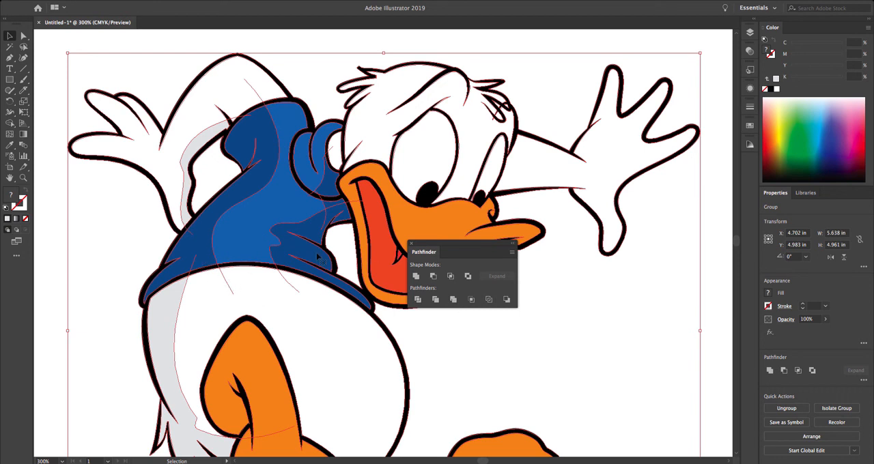
{"action": "left_click", "coordinate": [452, 301]}
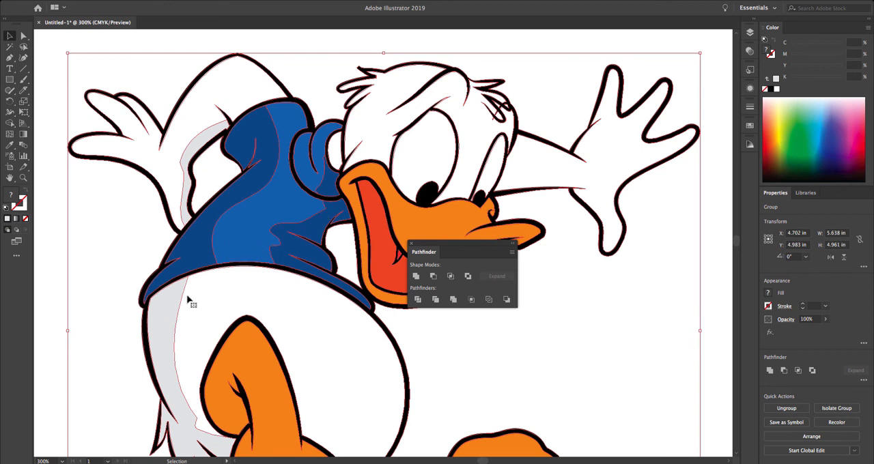
{"action": "left_click_drag", "start_coordinate": [443, 244], "coordinate": [511, 272]}
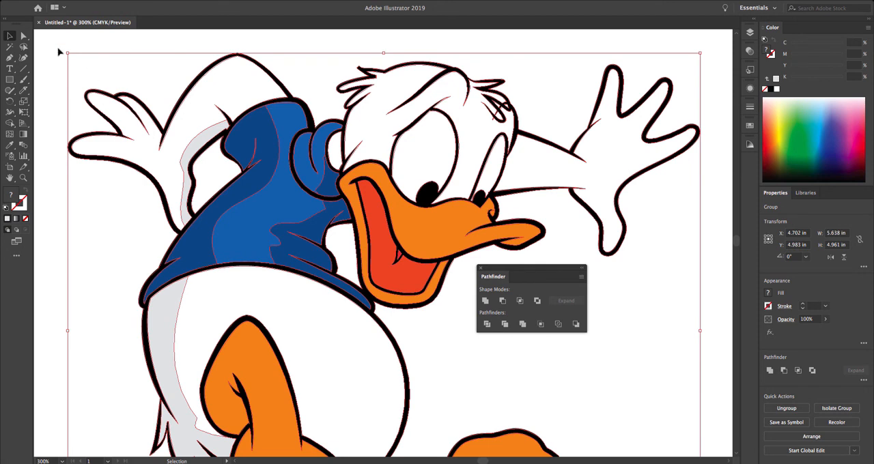
Step: Test the merged shirt by moving the dark back shadow and the lighter blue piece out of place, and undo both moves
{"action": "left_click", "coordinate": [23, 35]}
{"action": "left_click", "coordinate": [49, 84]}
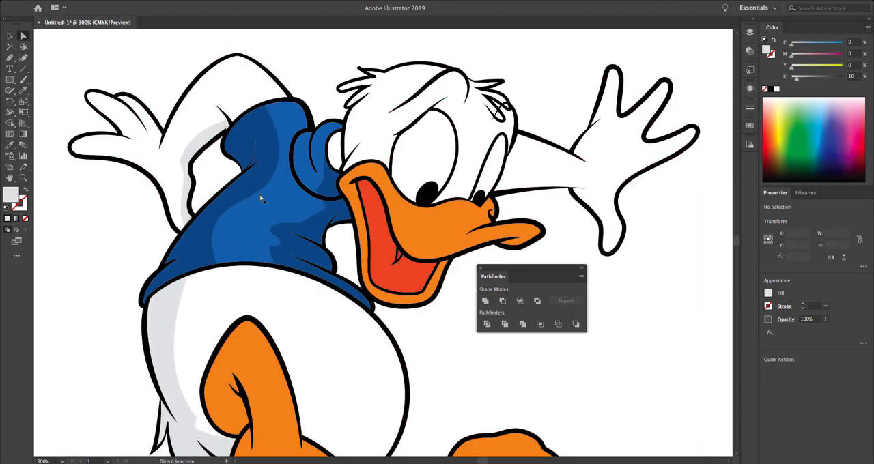
{"action": "left_click_drag", "start_coordinate": [254, 191], "coordinate": [135, 239]}
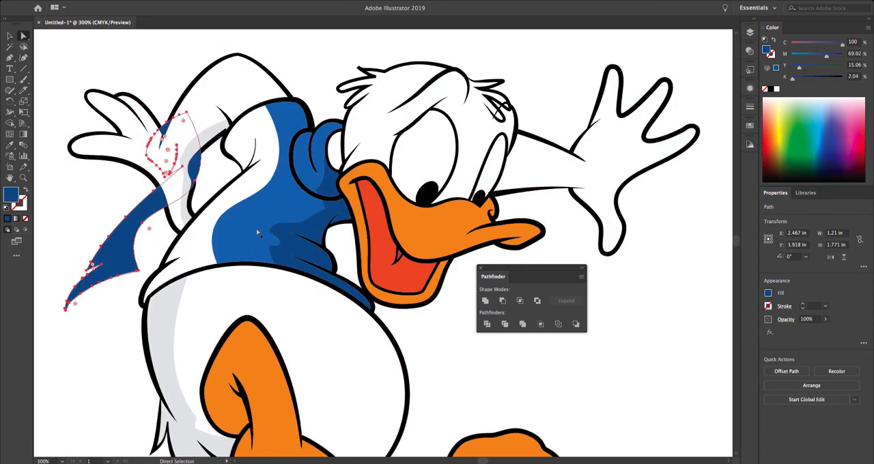
{"action": "left_click_drag", "start_coordinate": [250, 227], "coordinate": [204, 291]}
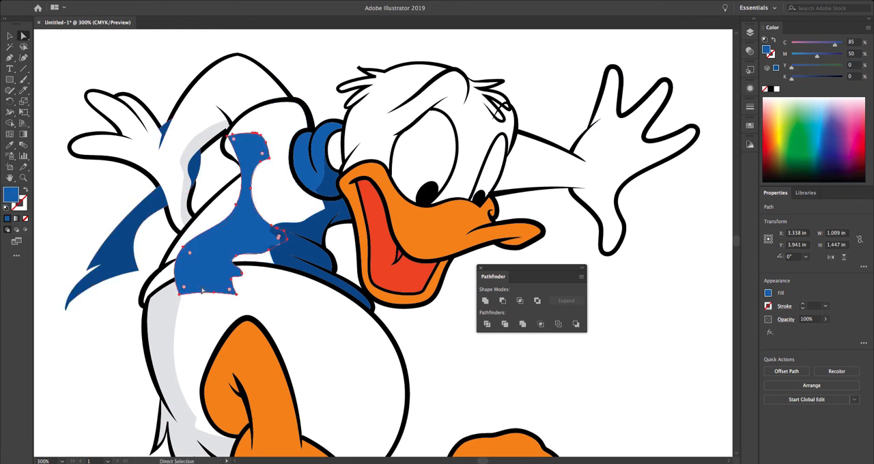
{"action": "key", "text": "ctrl+z"}
{"action": "key", "text": "ctrl+z"}
{"action": "left_click", "coordinate": [137, 239]}
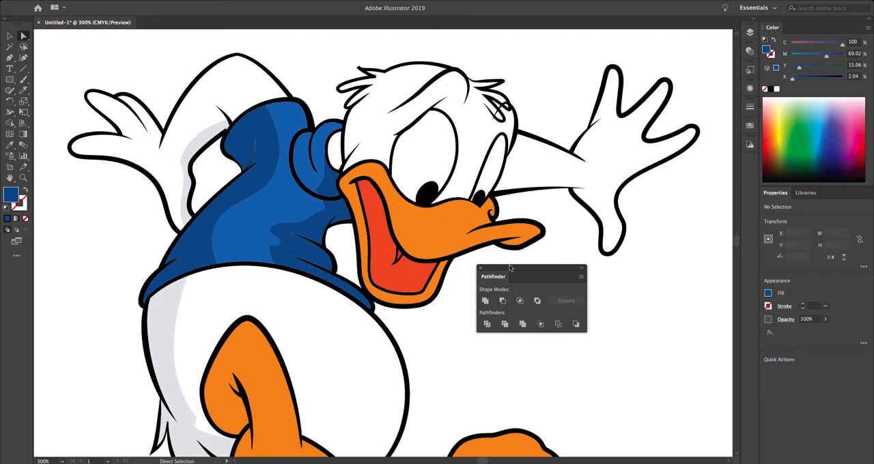
Step: Show the whole artboard beside the reference duck picture, with the Pathfinder panel moved off the picture
{"action": "left_click_drag", "start_coordinate": [508, 270], "coordinate": [562, 286]}
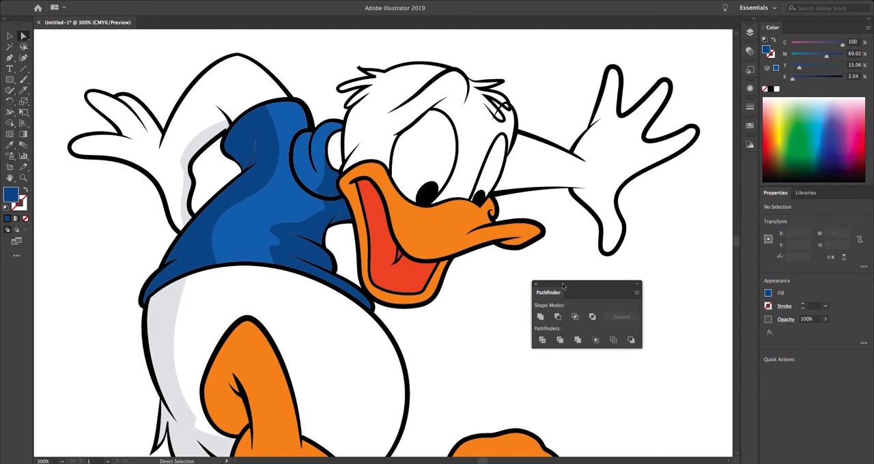
{"action": "key", "text": "ctrl+0"}
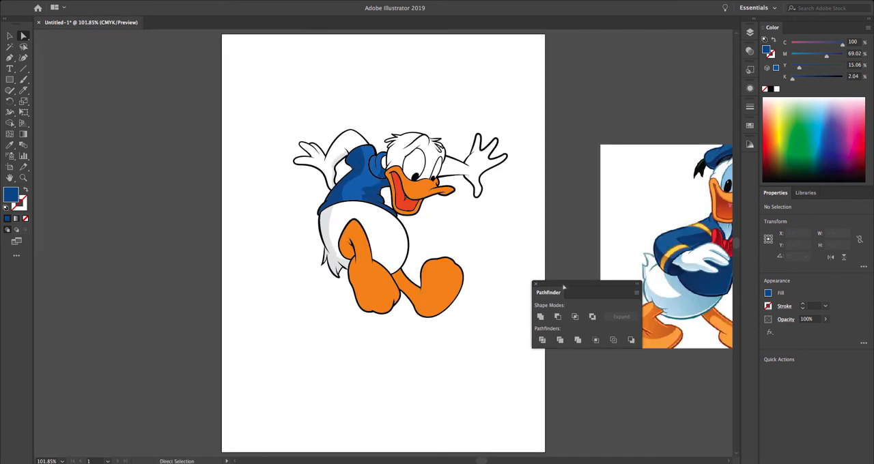
{"action": "left_click_drag", "start_coordinate": [519, 230], "coordinate": [365, 228]}
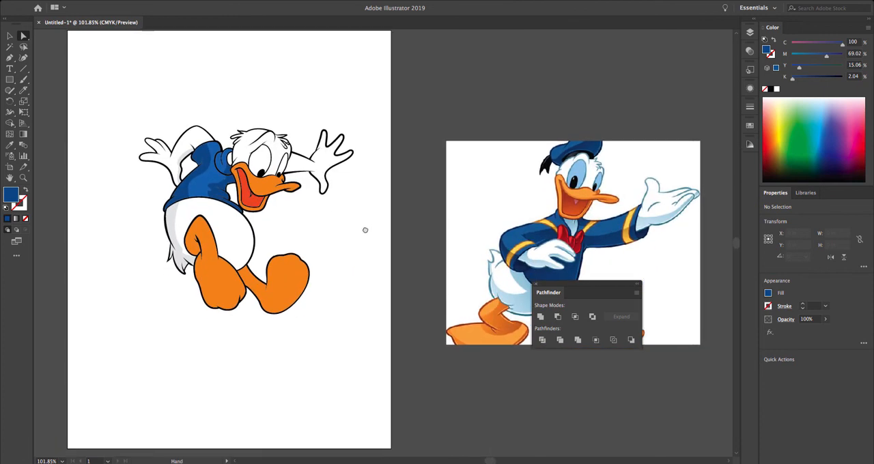
{"action": "left_click_drag", "start_coordinate": [588, 292], "coordinate": [496, 78]}
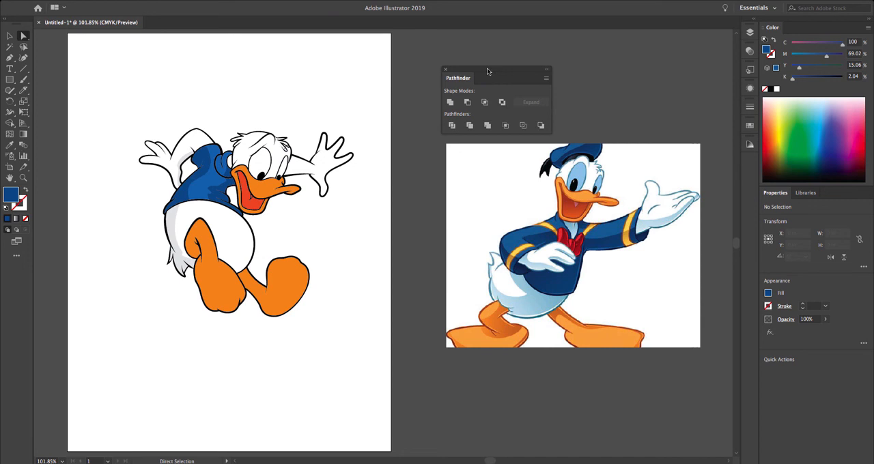
{"action": "left_click_drag", "start_coordinate": [488, 72], "coordinate": [574, 66]}
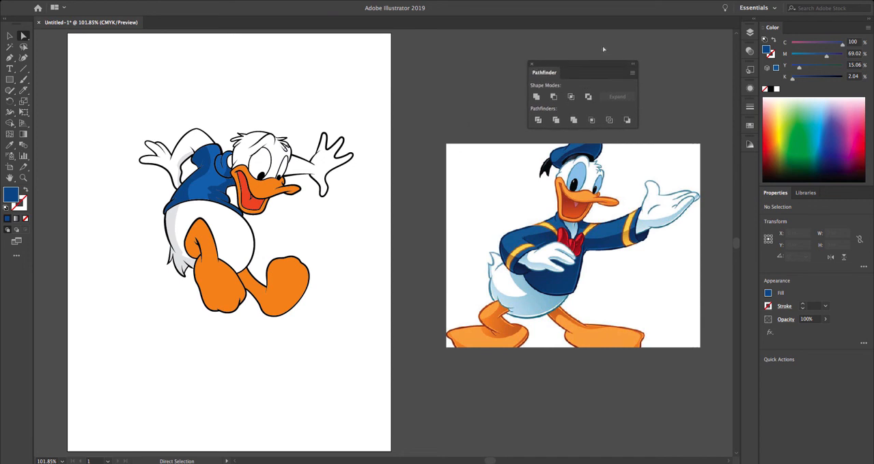